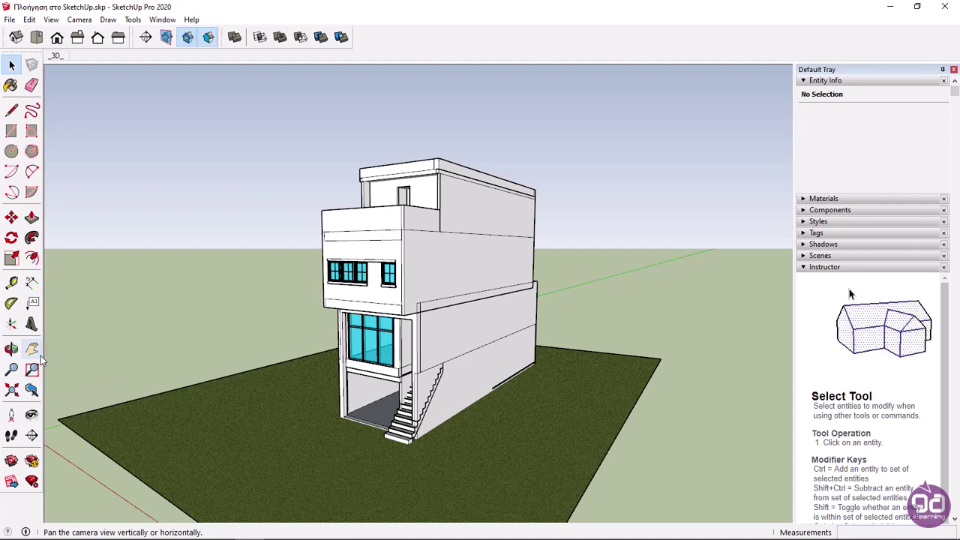
- Pan the house slightly toward the left of the view
left_click(41, 356)
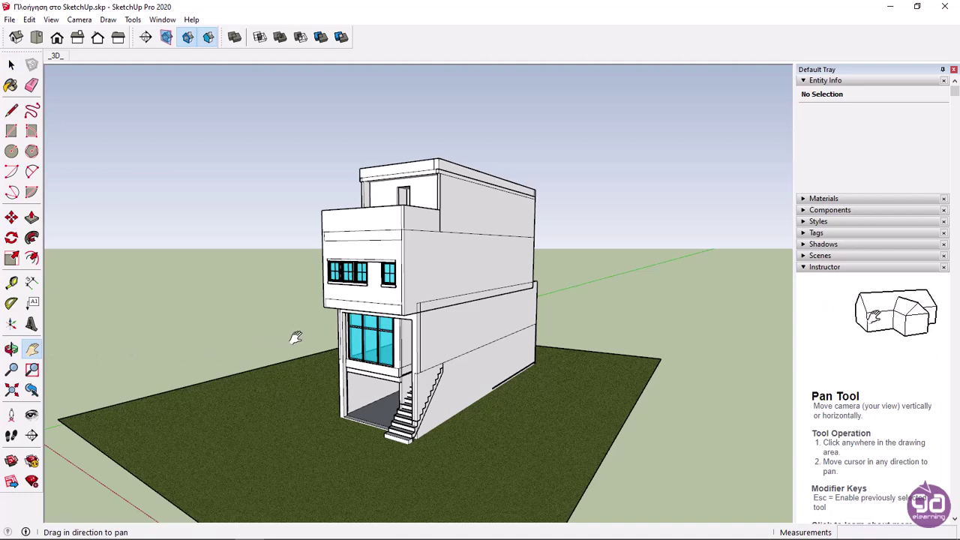
mouse_move(290, 335)
left_mouse_down()
mouse_move(233, 341)
mouse_move(274, 338)
mouse_move(286, 327)
left_mouse_up()
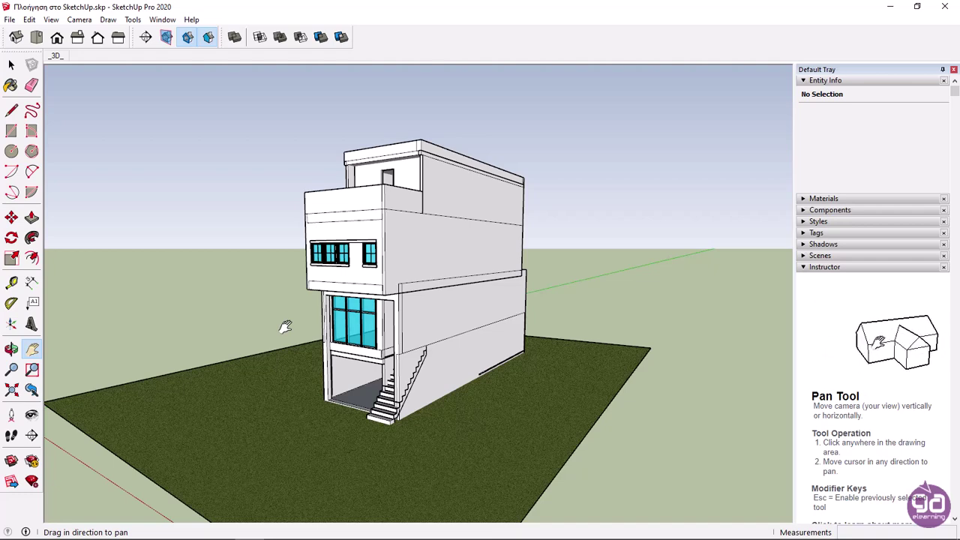
key("Escape")
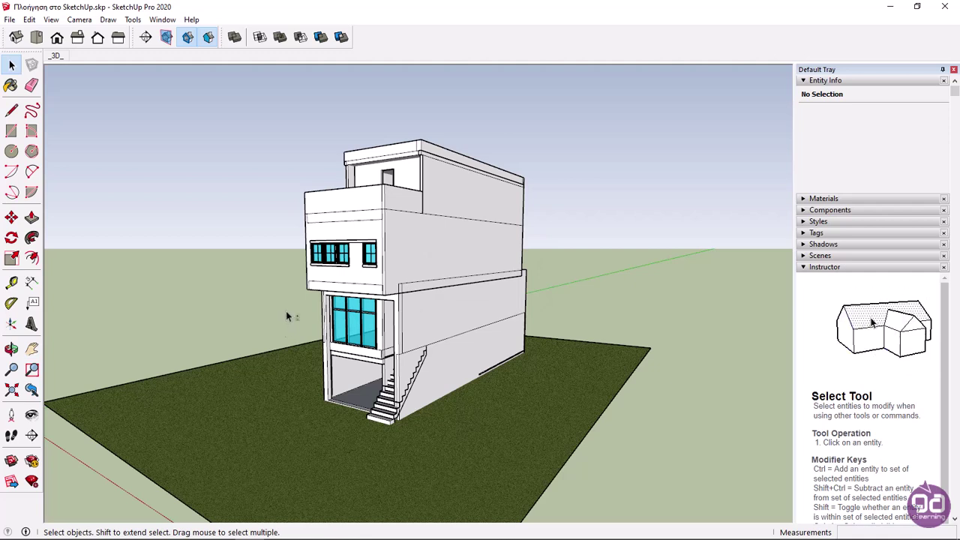
- Orbit the view a little to rotate the house, then return to Select
key("o")
left_click_drag(286, 311, 296, 285)
key("space")
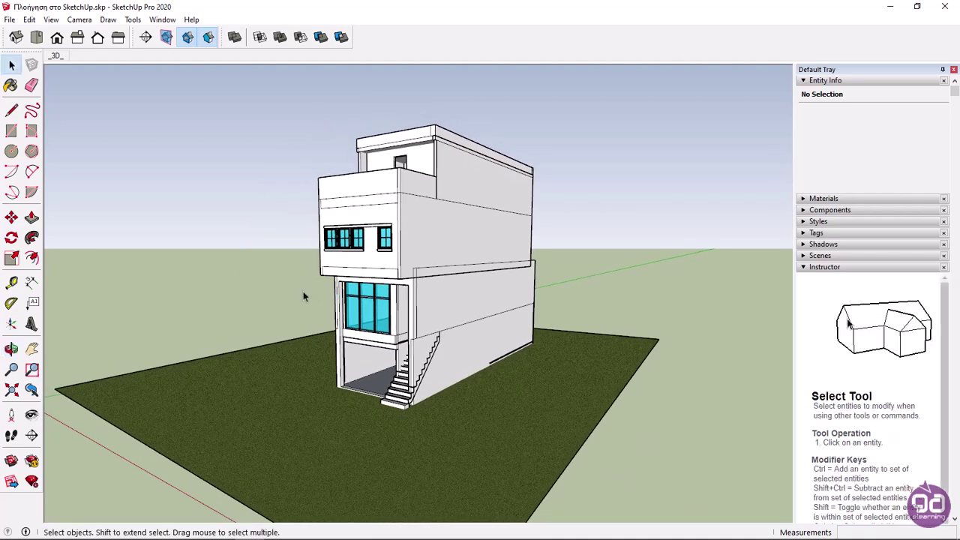
- Orbit around the house in two passes to reveal more of its long side
left_click(11, 348)
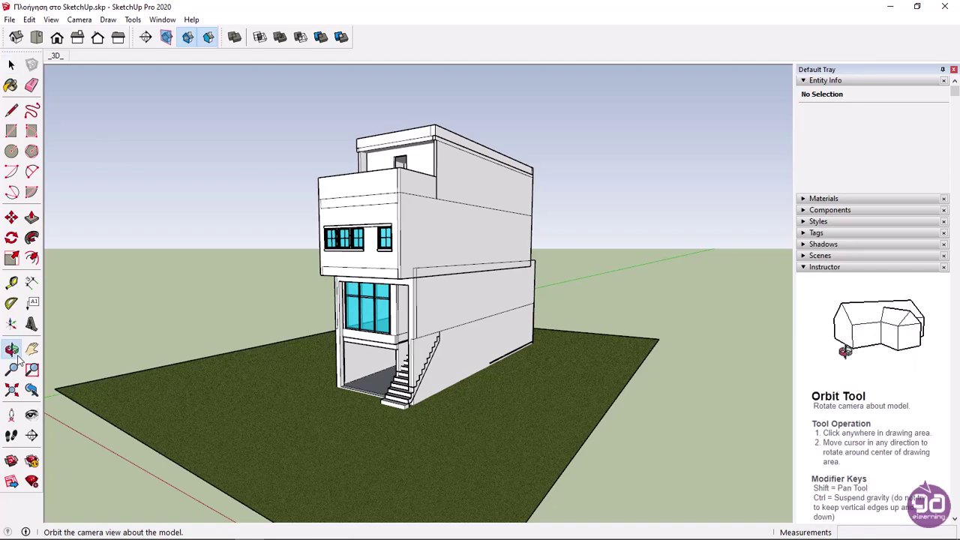
left_click_drag(409, 270, 410, 295)
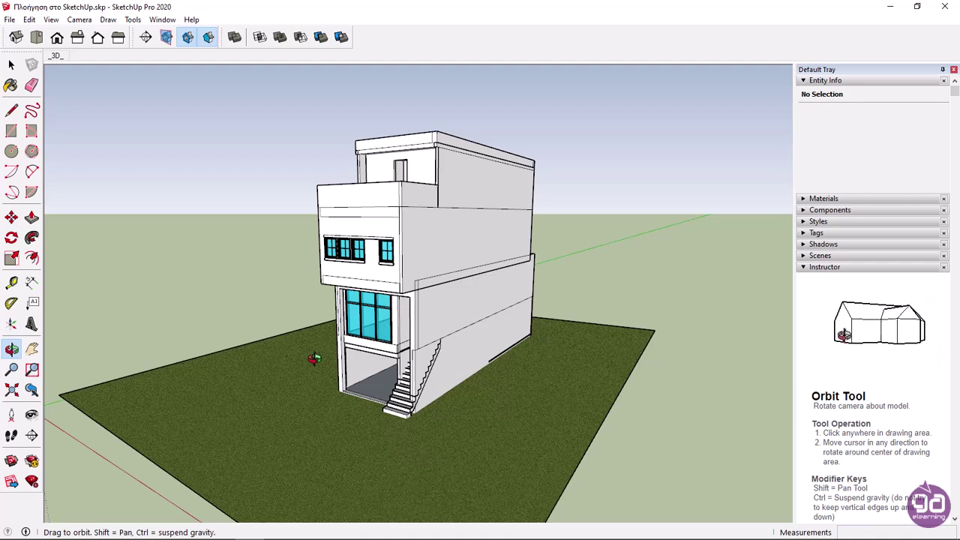
key("space")
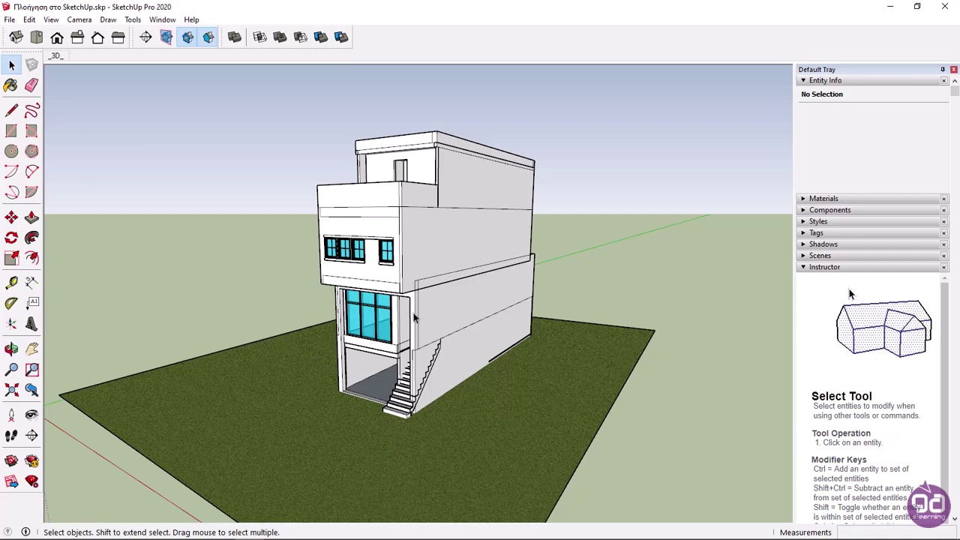
middle_click_drag(414, 318, 273, 342)
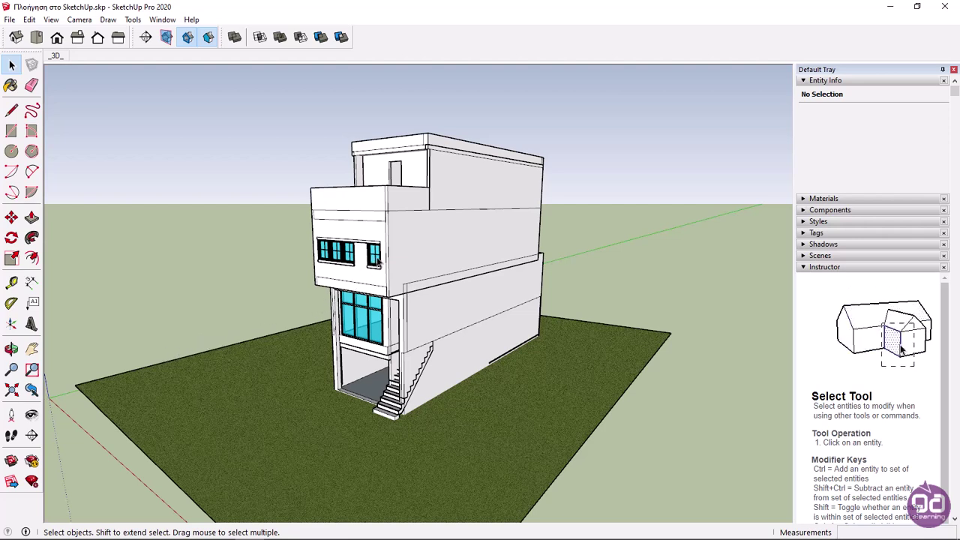
scroll(377, 260, "up", 2)
scroll(377, 261, "up", 5)
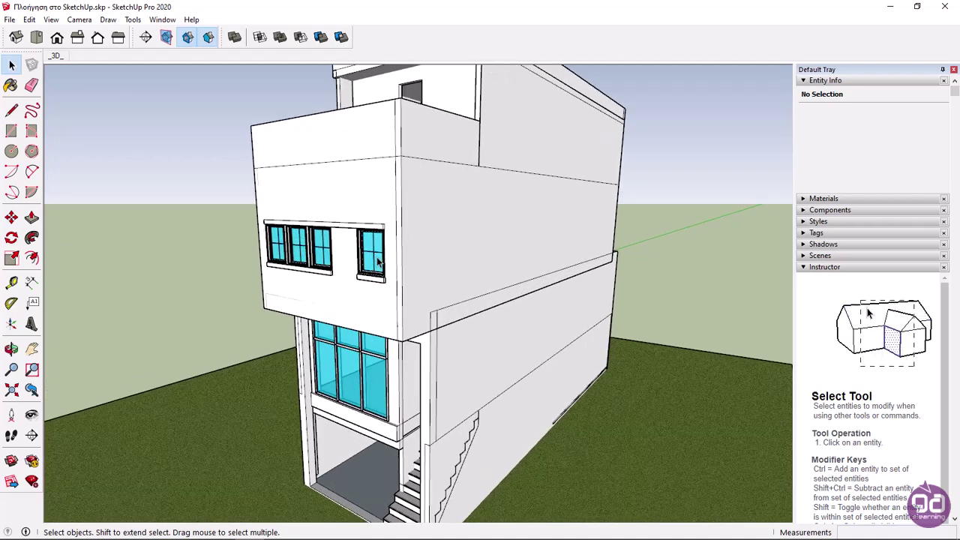
scroll(377, 261, "down", 6)
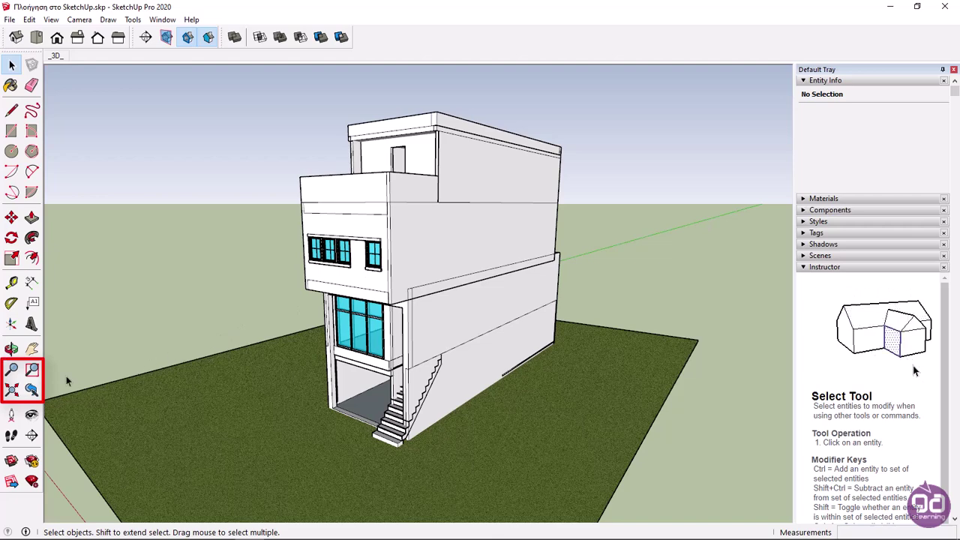
- Zoom in slightly with the Zoom tool so the house fills more of the view
left_click(13, 371)
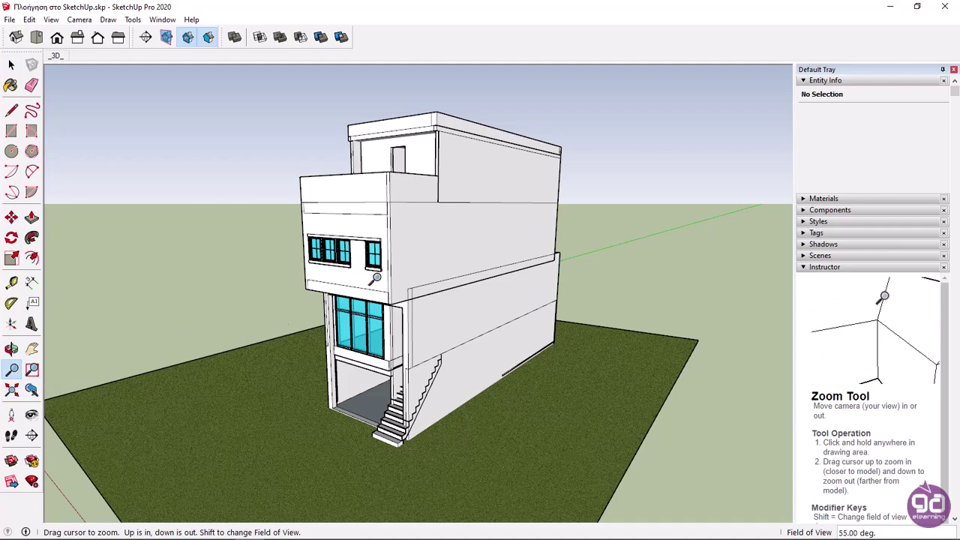
mouse_move(375, 279)
left_mouse_down()
mouse_move(361, 133)
mouse_move(383, 264)
left_mouse_up()
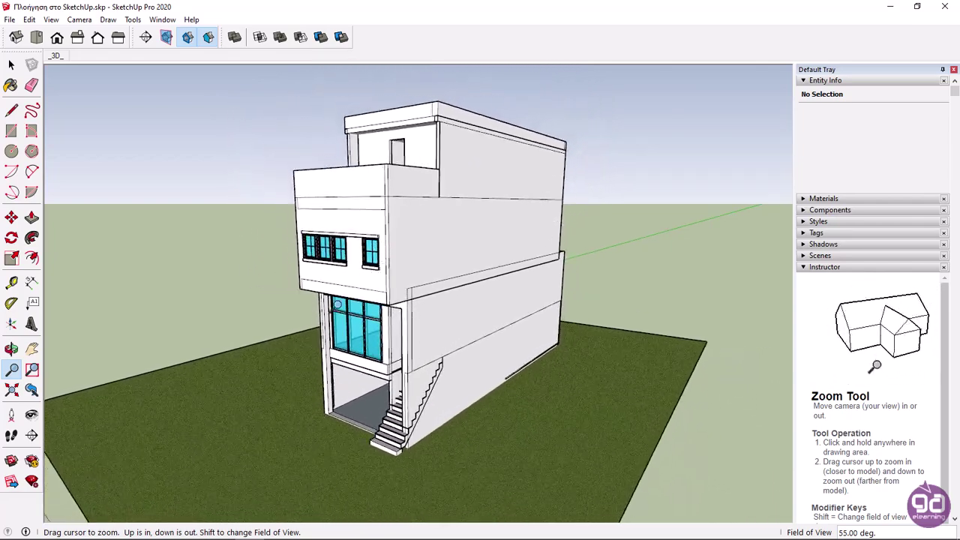
- Zoom-window around the upper-floor glazed window on the right of the front facade
left_click(33, 376)
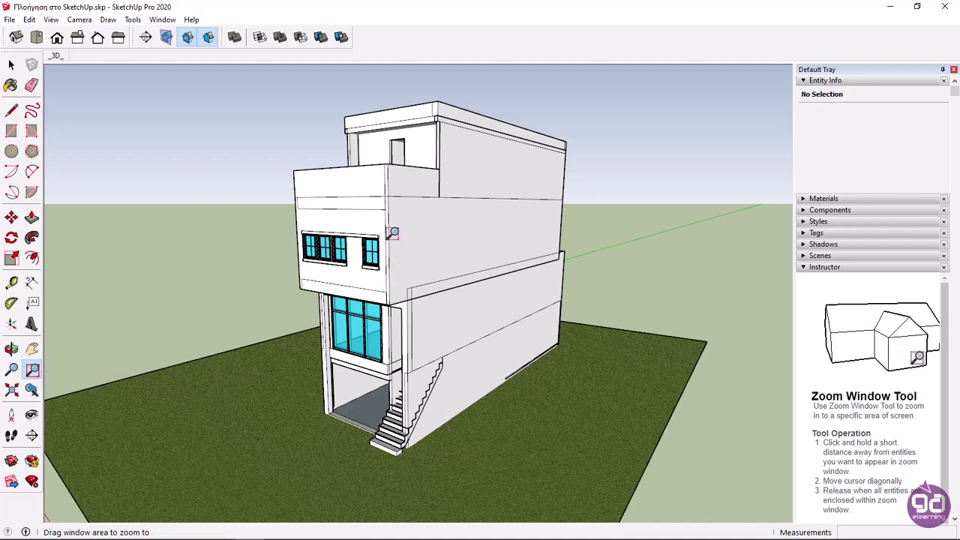
left_click_drag(389, 234, 350, 275)
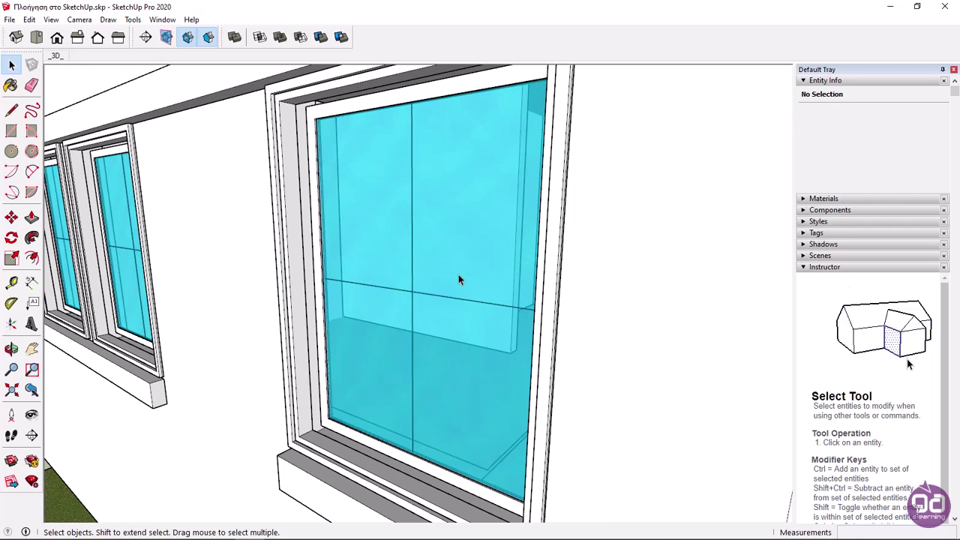
- Zoom to extents, step through Previous views twice, then tilt the view slightly
left_click(12, 390)
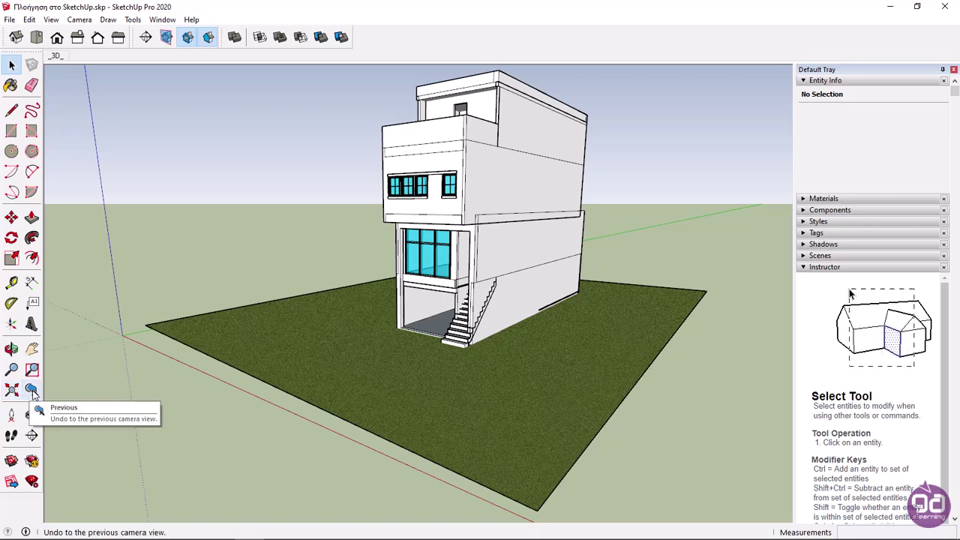
left_click(32, 392)
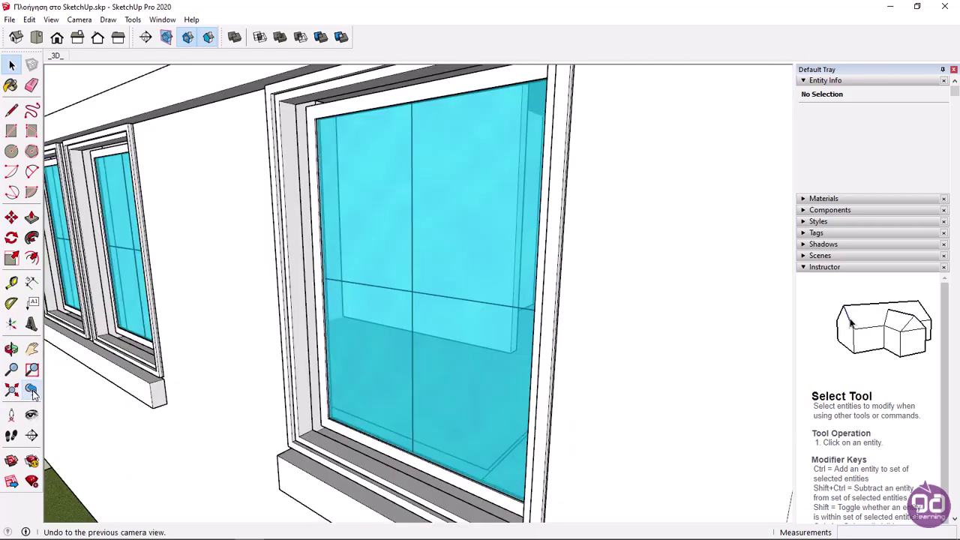
left_click(32, 391)
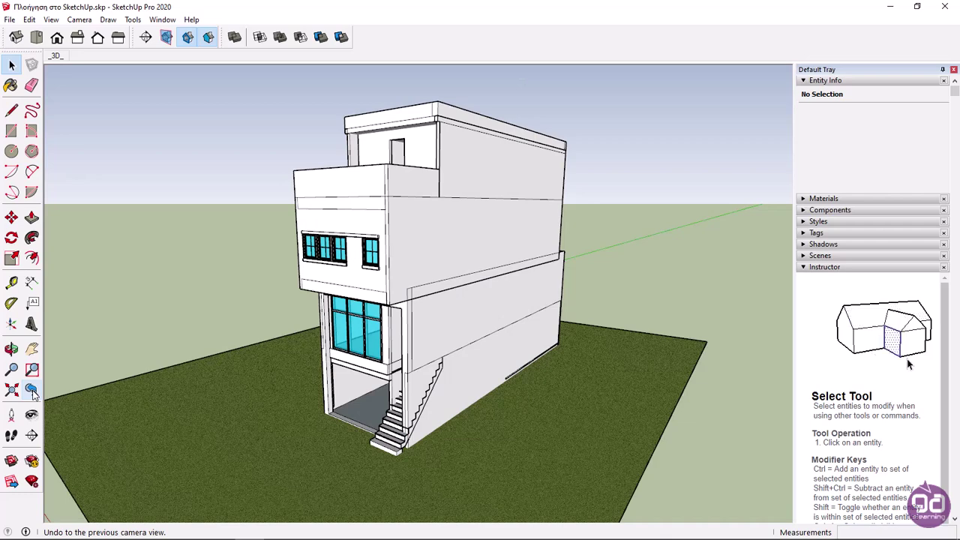
key("o")
key("space")
middle_click_drag(371, 367, 375, 348)
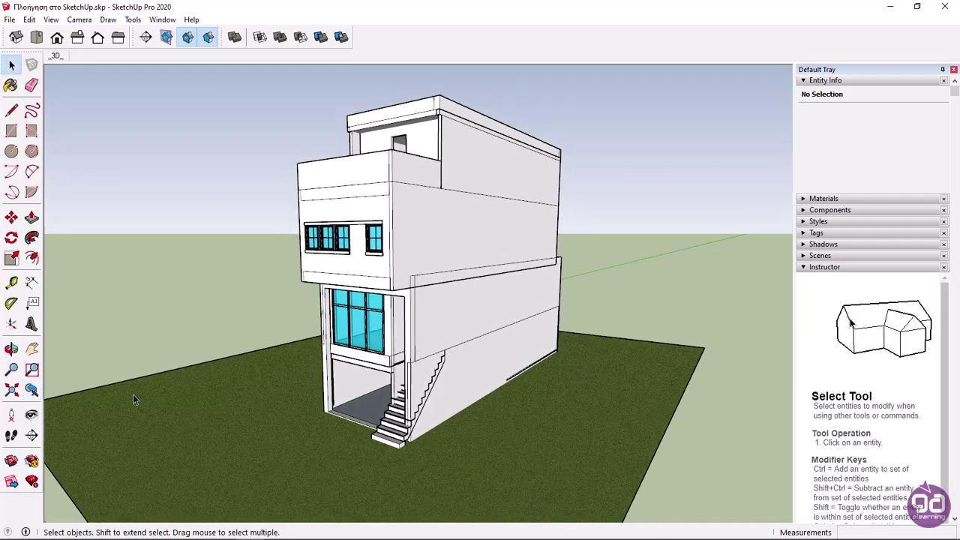
- Place the camera at 1976,4 mm eye height before the entrance stairs, then look left
left_click(18, 419)
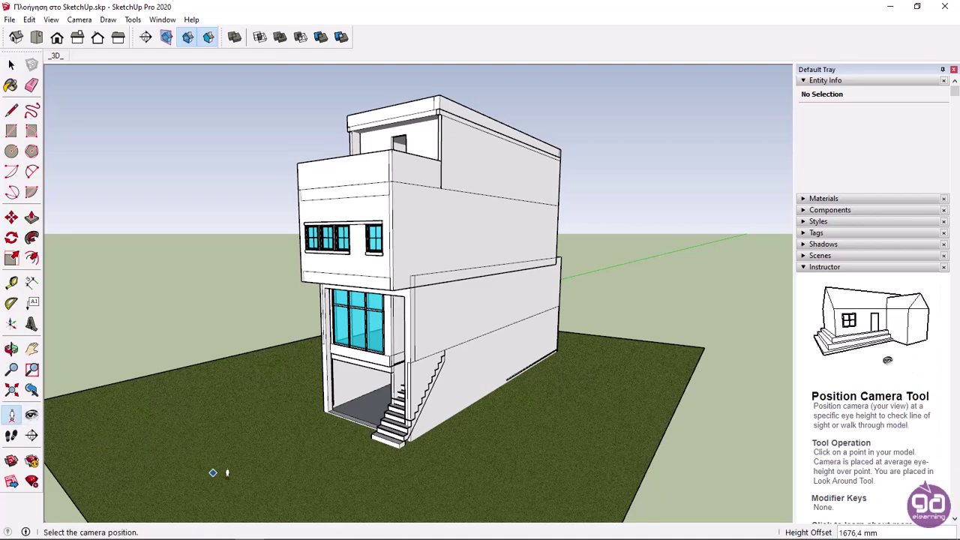
left_click(403, 510)
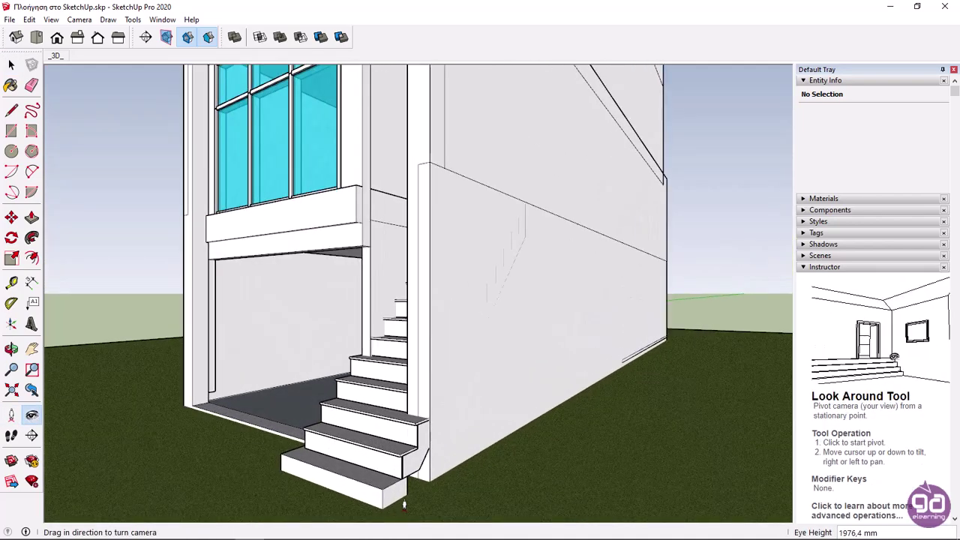
left_click_drag(387, 280, 345, 301)
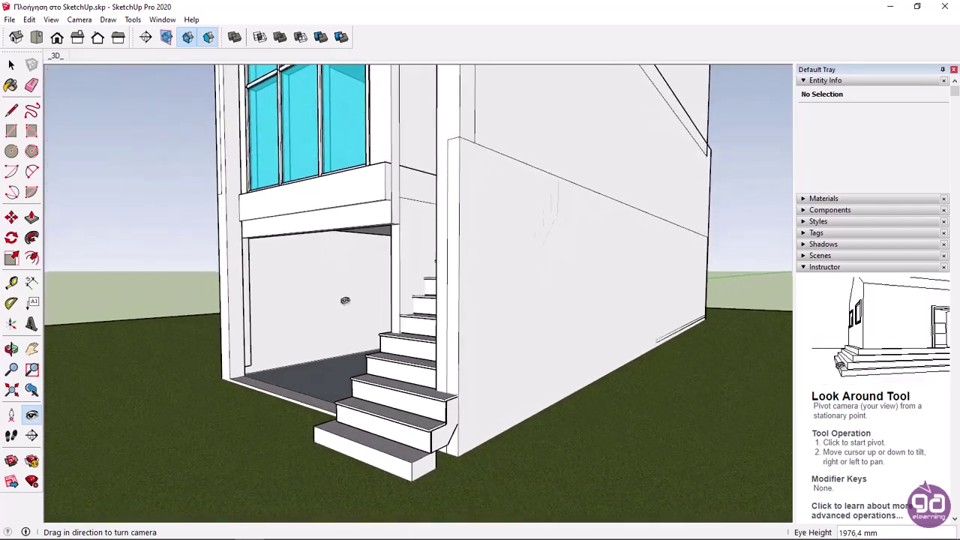
- Walk the eye-level camera forward and turn toward the staircase, then return to Select
left_click(12, 437)
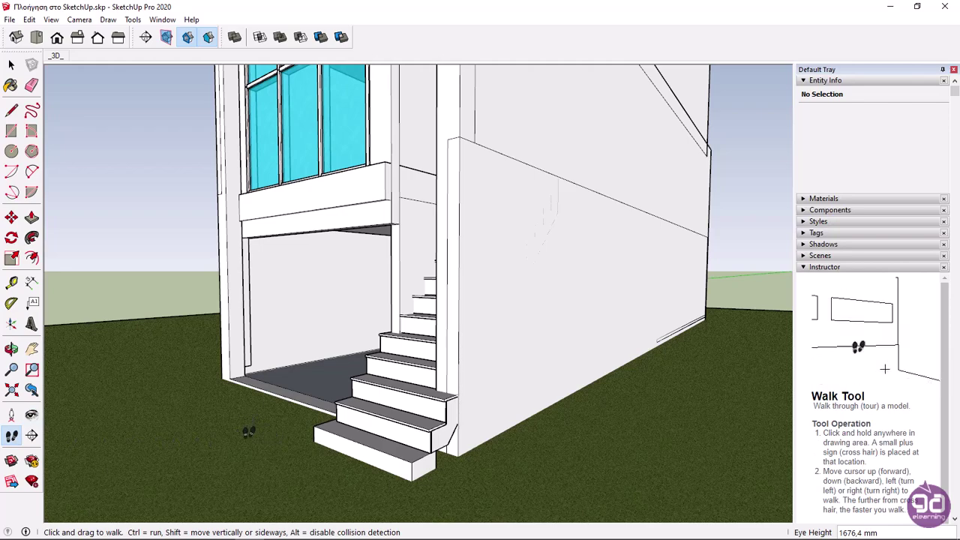
left_click_drag(249, 432, 211, 391)
key("space")
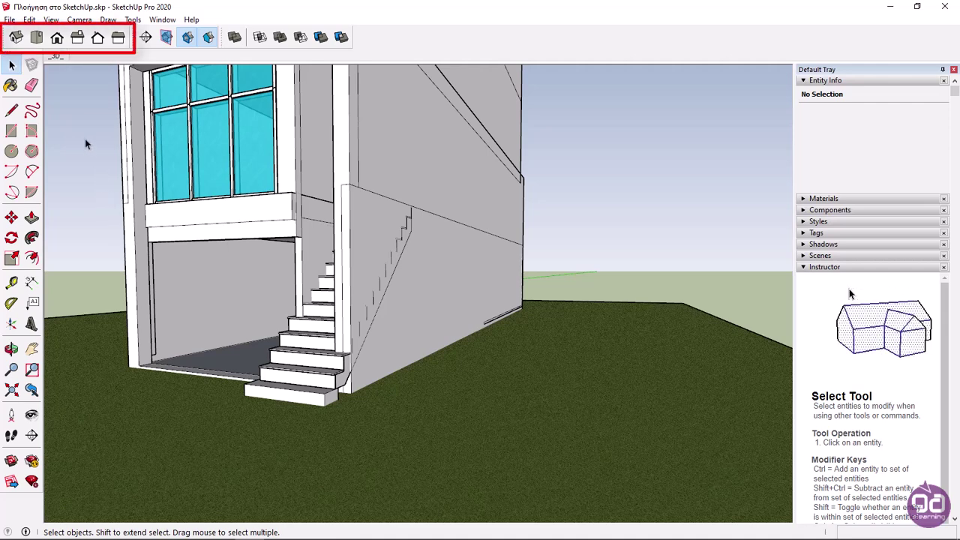
- Switch through the Iso and Top views, ending in the standard Front view
left_click(16, 39)
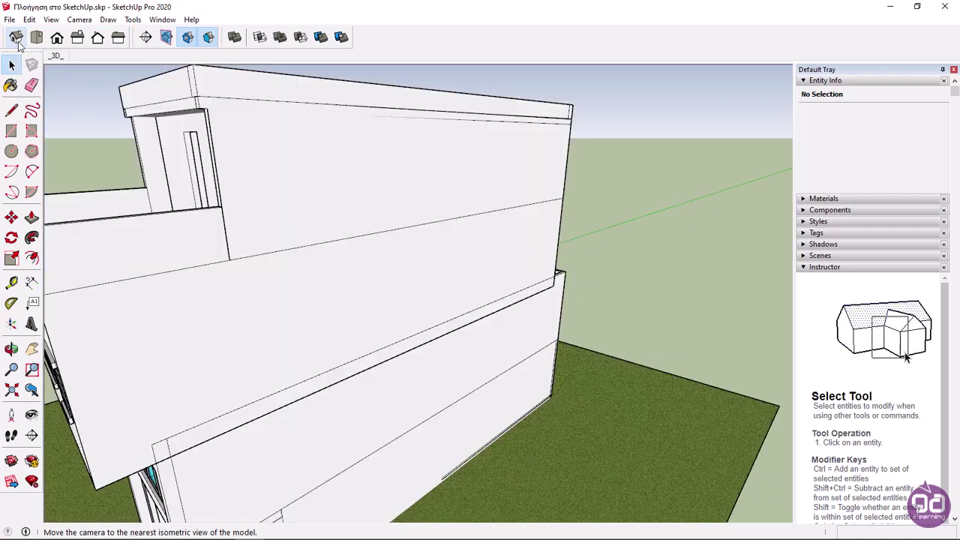
left_click(36, 39)
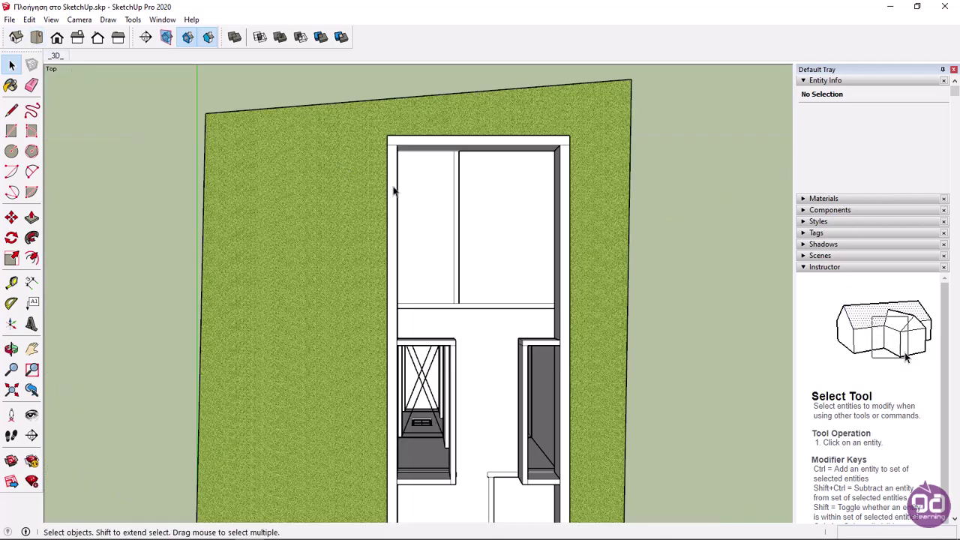
left_click(57, 38)
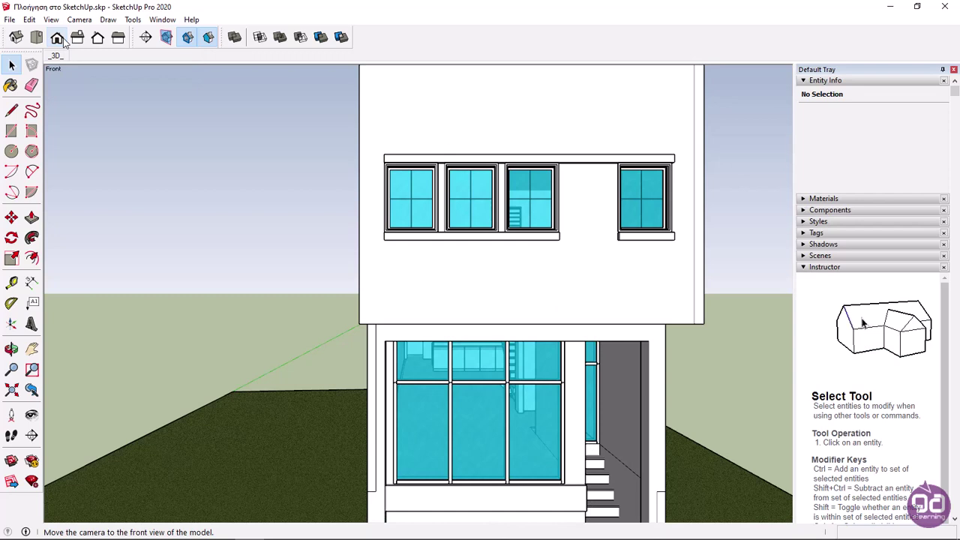